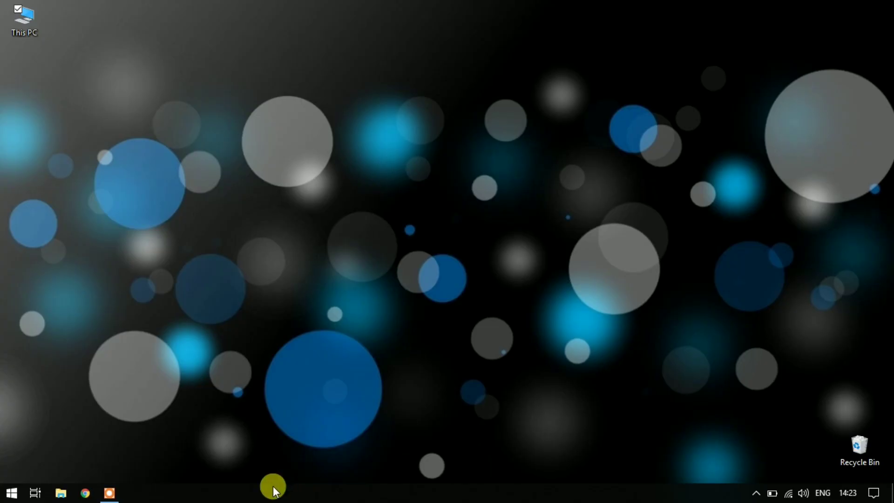
# Launch Chrome from the taskbar to get a blank new tab
pyautogui.click(78, 493)
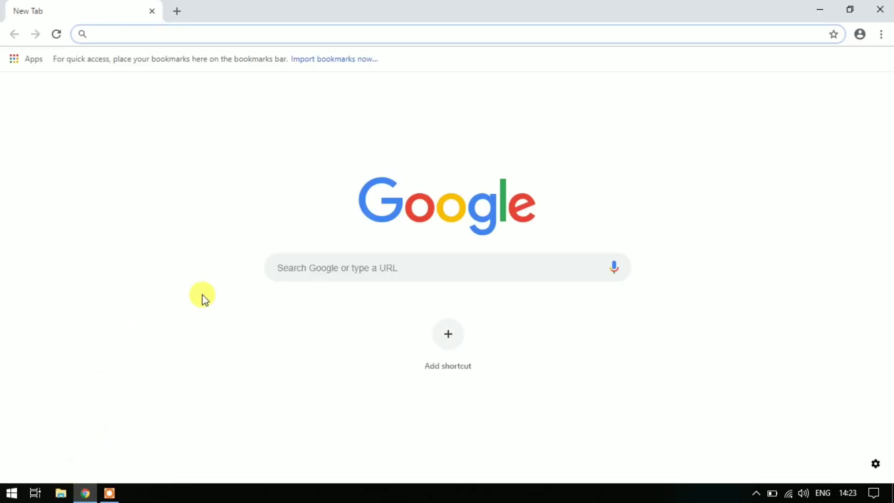
# Google 'fire dynamics simulator' and open the 'FDS-SMV - NIST Pages' result
pyautogui.write('fire')
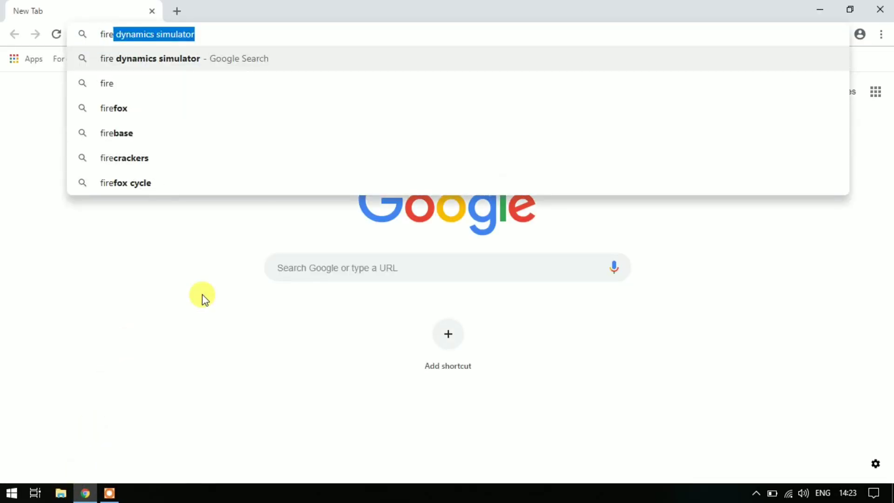
pyautogui.press('Return')
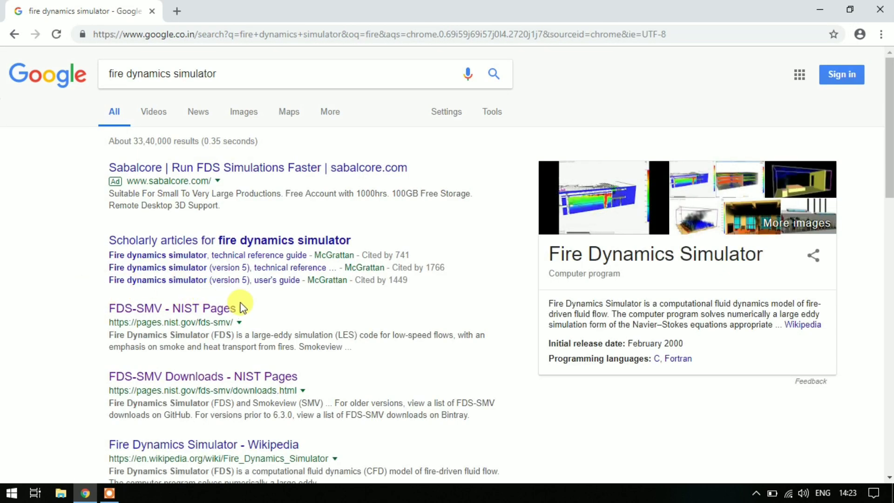
pyautogui.moveTo(246, 309); pyautogui.dragTo(132, 302)
pyautogui.click(260, 305)
pyautogui.click(225, 309)
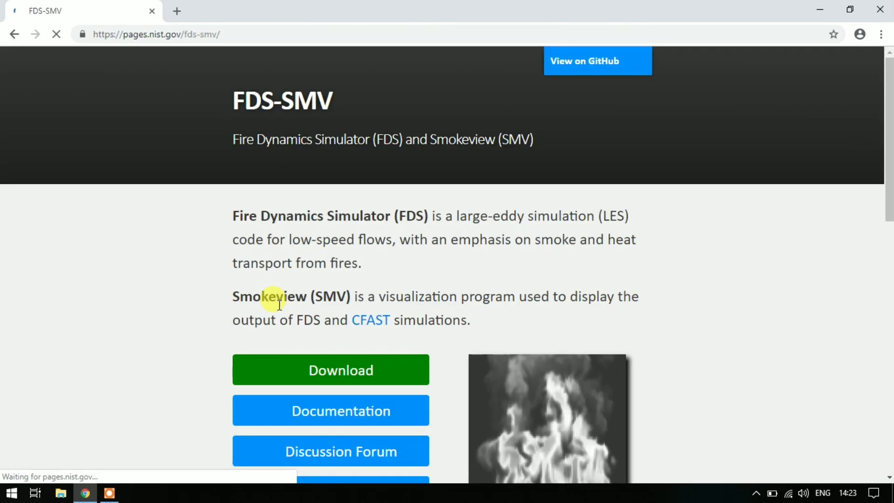
# Start the FDS-SMV for Windows (64-bit) download, cancel it, and close Chrome
pyautogui.click(348, 368)
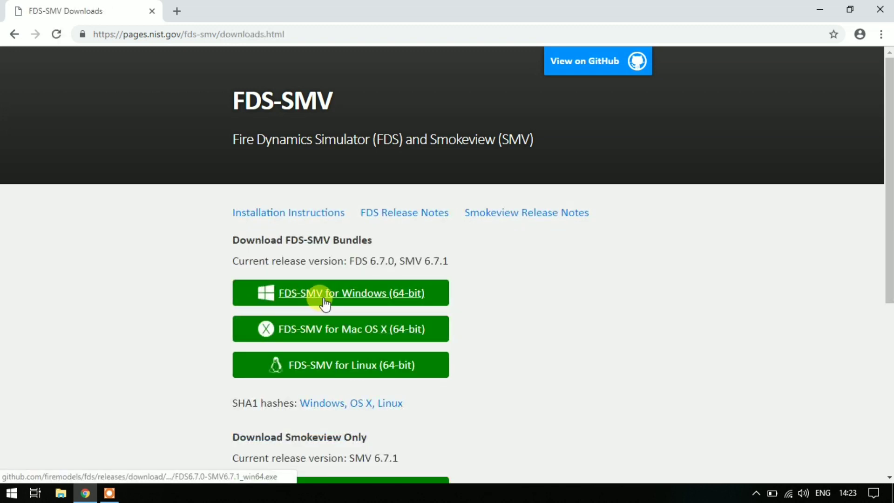
pyautogui.click(362, 299)
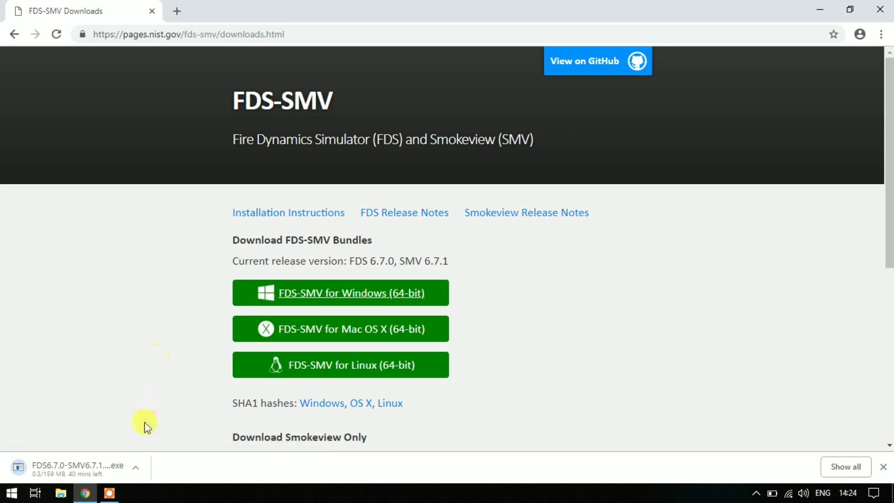
pyautogui.click(138, 472)
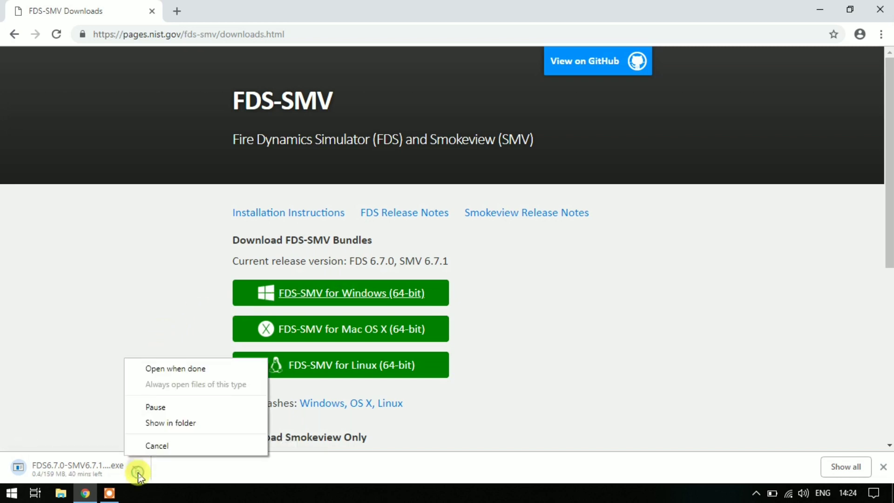
pyautogui.click(158, 453)
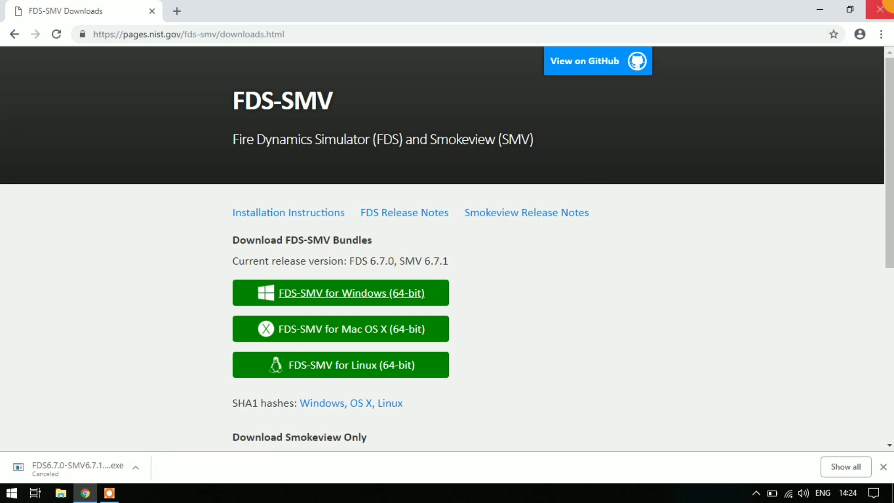
pyautogui.click(880, 10)
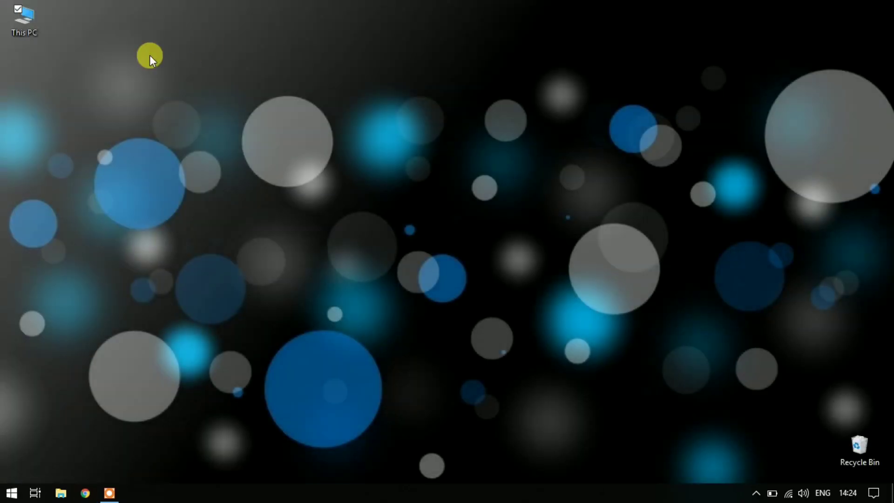
# Go to Downloads via This PC and run FDS6.7.0-SMV6.7.1_win64.exe
pyautogui.doubleClick(30, 29)
pyautogui.click(41, 101)
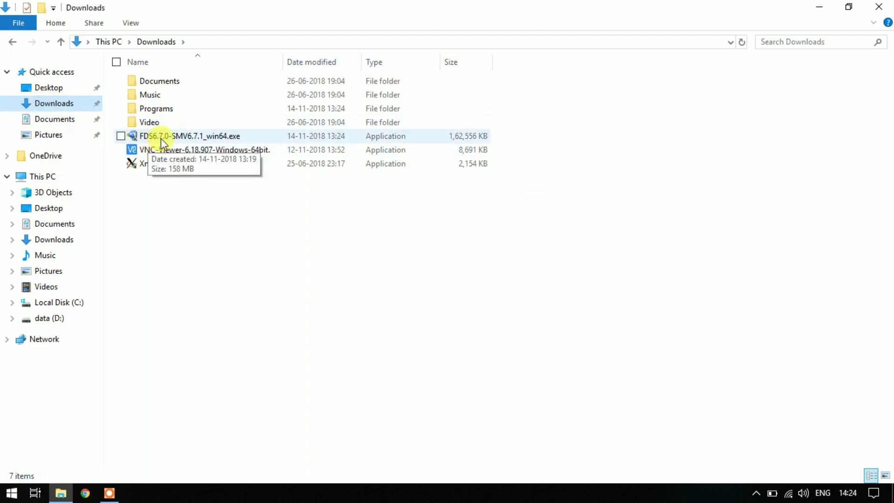
pyautogui.click(194, 140)
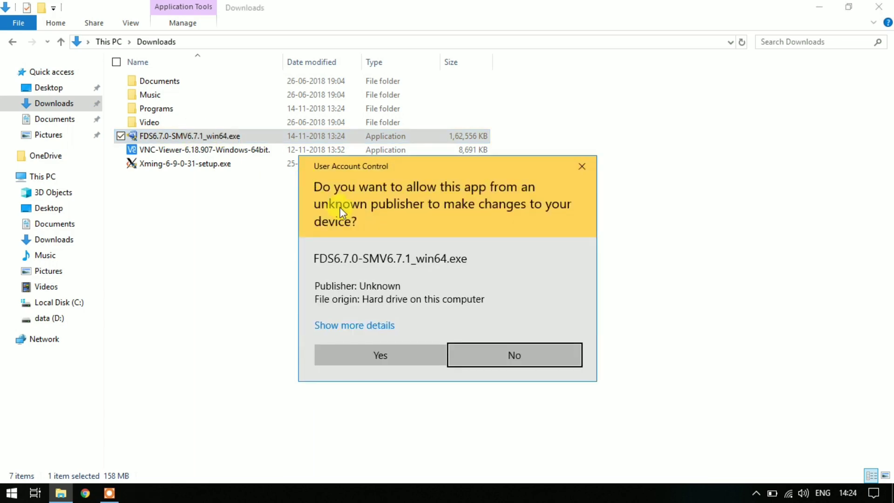
# Allow the installer in UAC and unzip the 768 files to the default folder
pyautogui.click(396, 348)
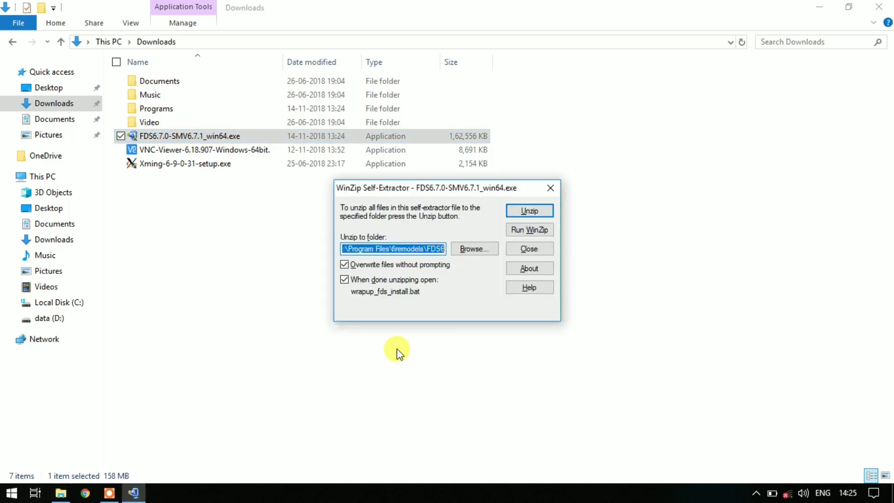
pyautogui.click(536, 212)
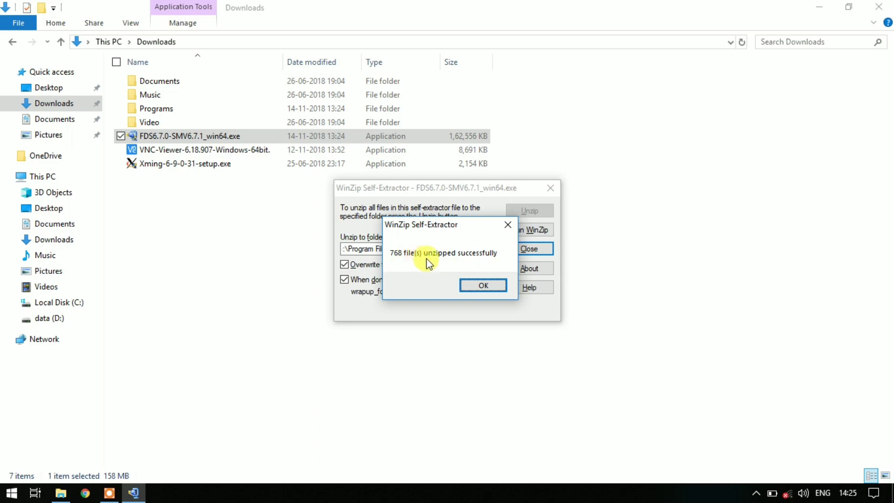
pyautogui.click(487, 286)
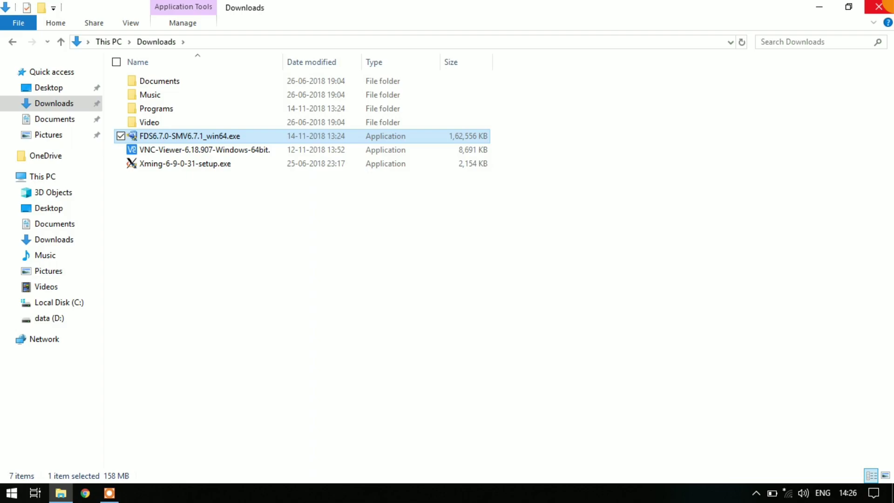
# Browse to C:\Program Files\firemodels\FDS6 to view the installed FDS files
pyautogui.click(878, 7)
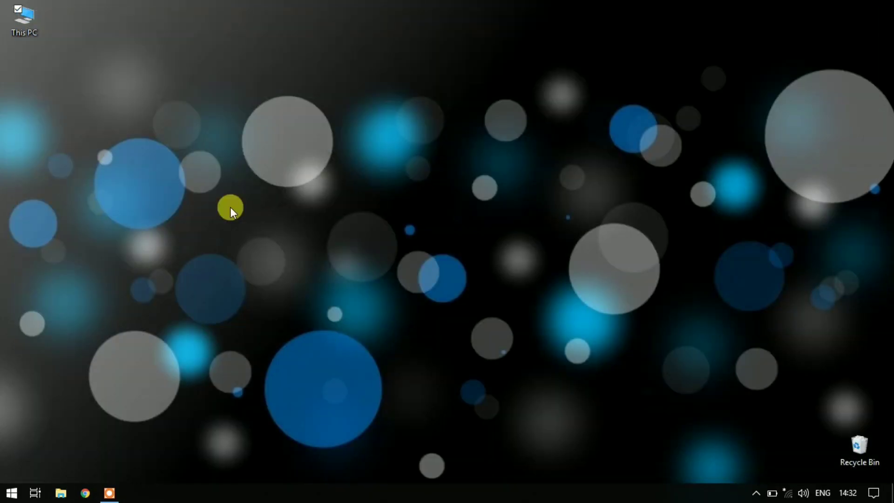
pyautogui.doubleClick(39, 35)
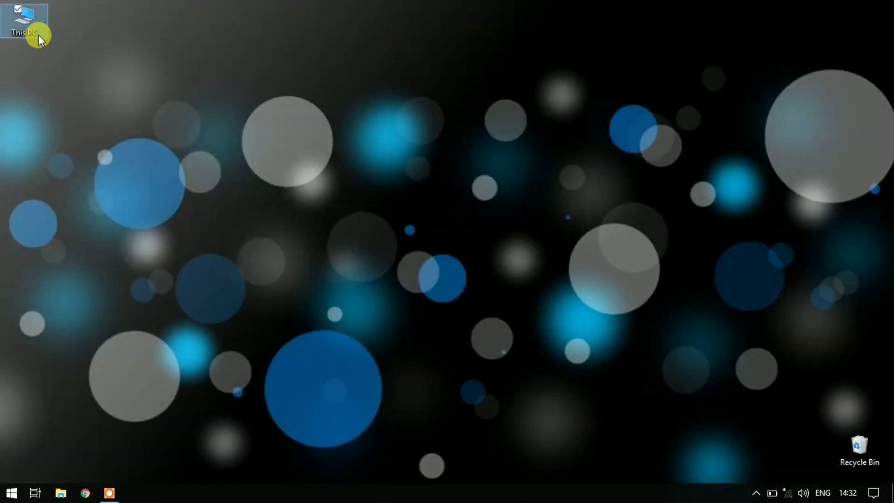
pyautogui.doubleClick(225, 192)
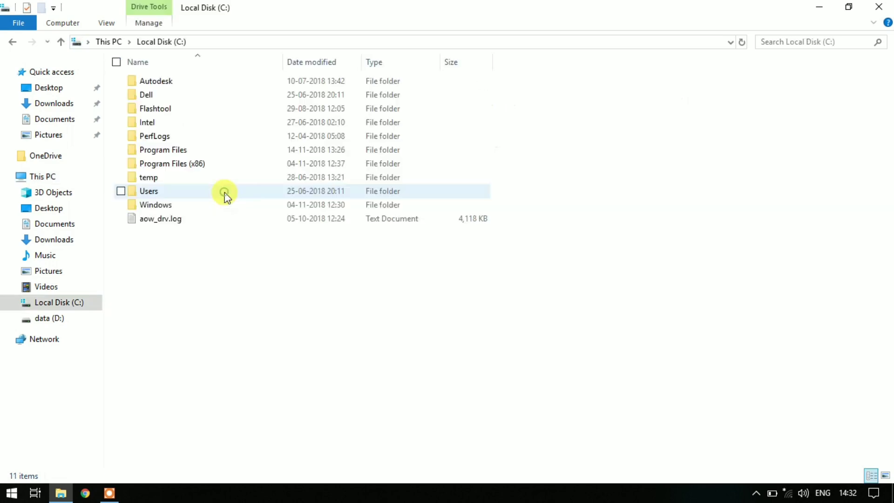
pyautogui.doubleClick(199, 151)
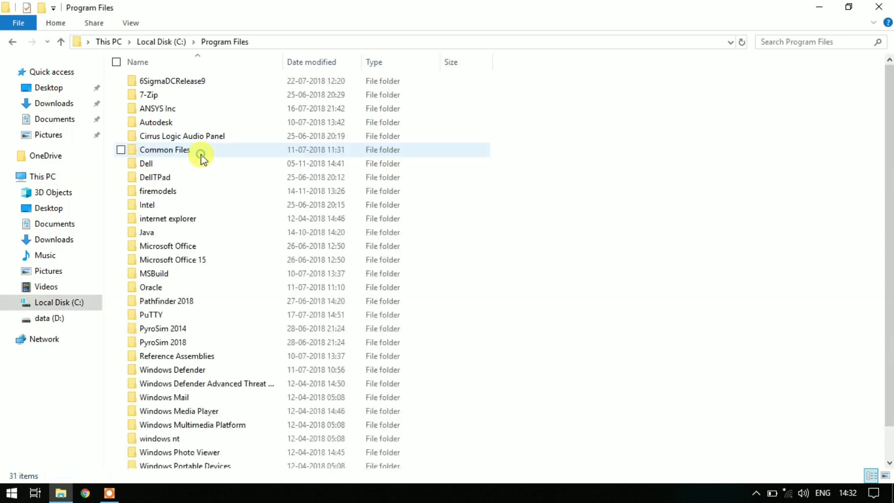
pyautogui.doubleClick(175, 190)
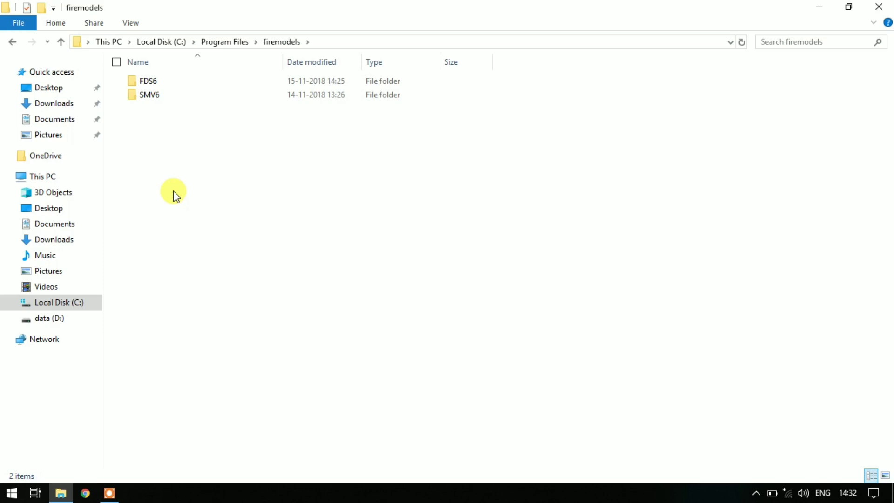
pyautogui.doubleClick(163, 87)
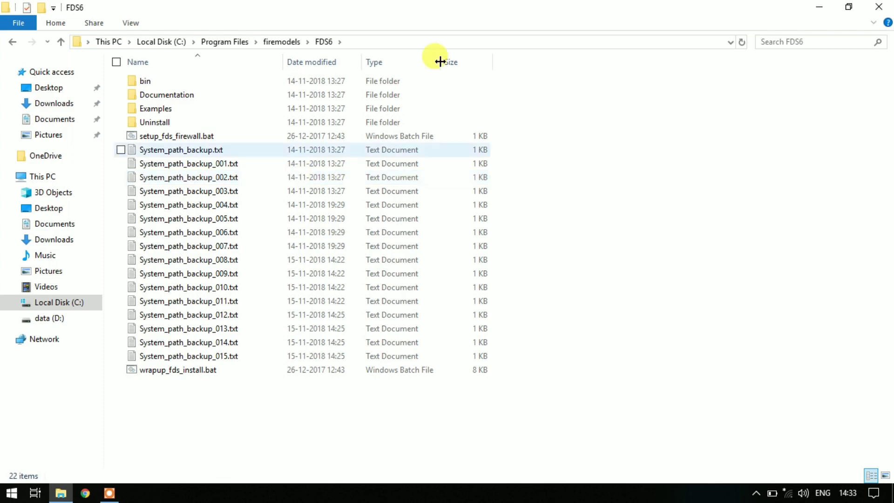
# Close Explorer, expand the FDS6 shortcut group in the Start menu, then return to the desktop
pyautogui.click(879, 7)
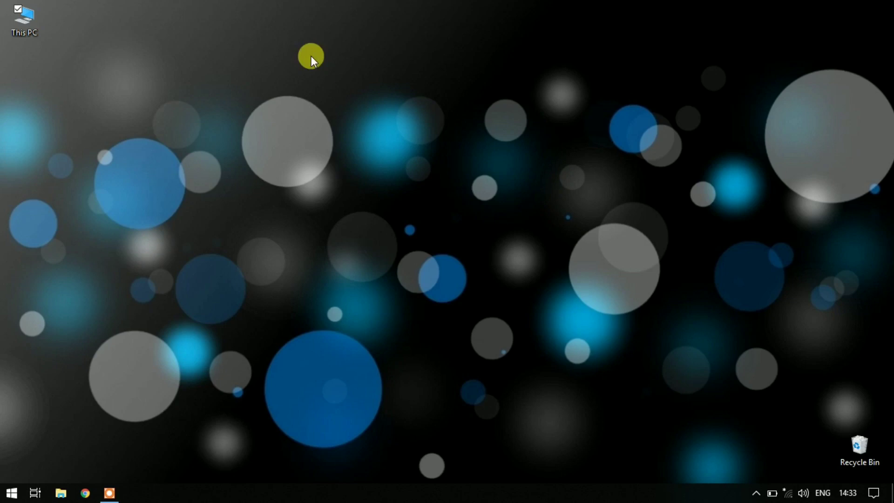
pyautogui.click(10, 494)
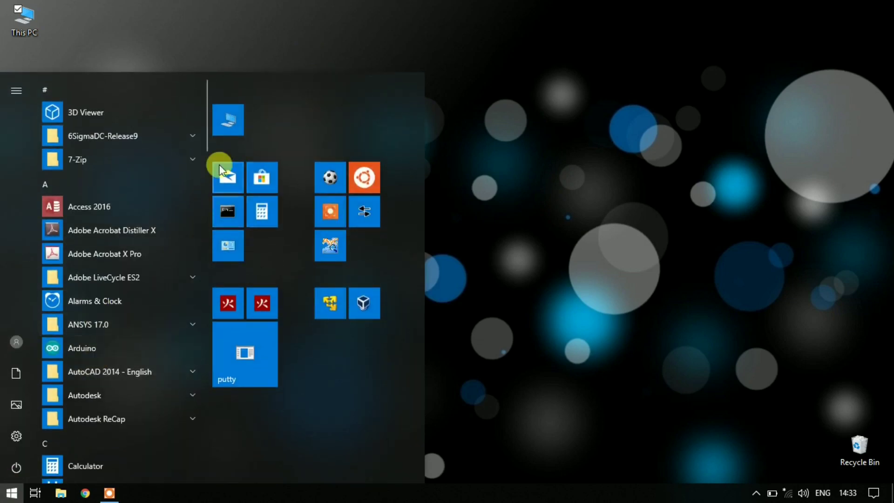
pyautogui.moveTo(208, 135); pyautogui.dragTo(203, 237)
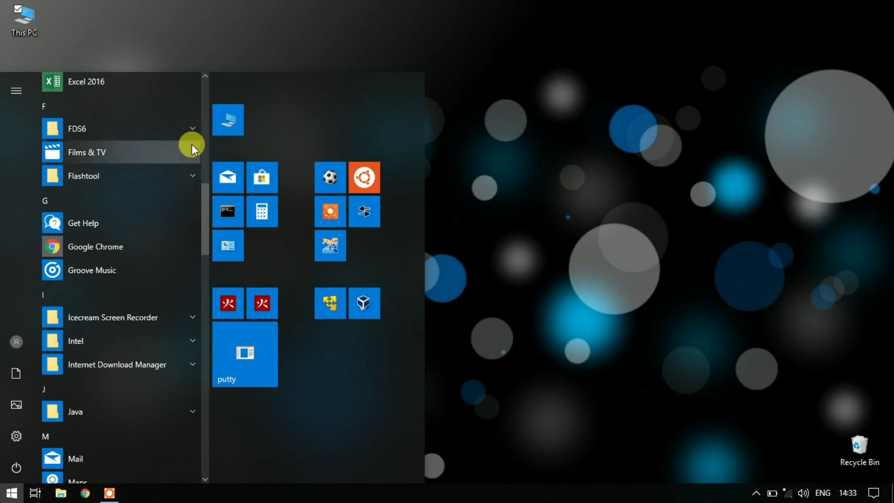
pyautogui.click(190, 131)
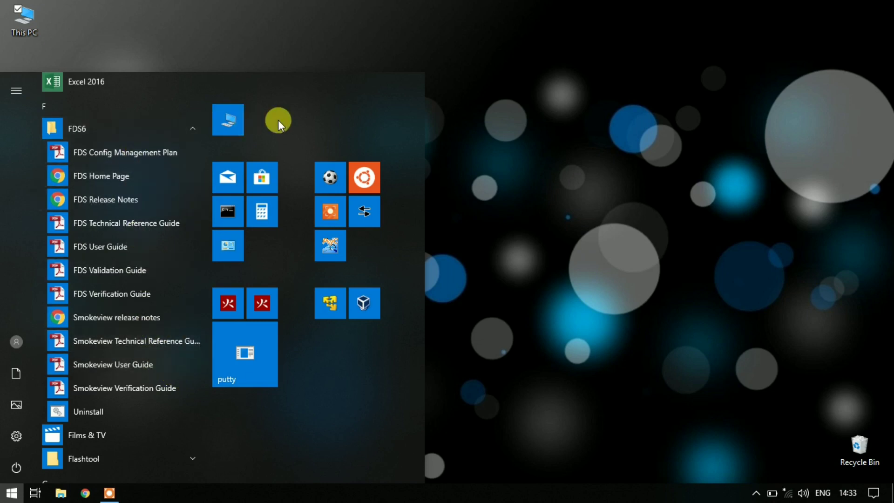
pyautogui.click(499, 4)
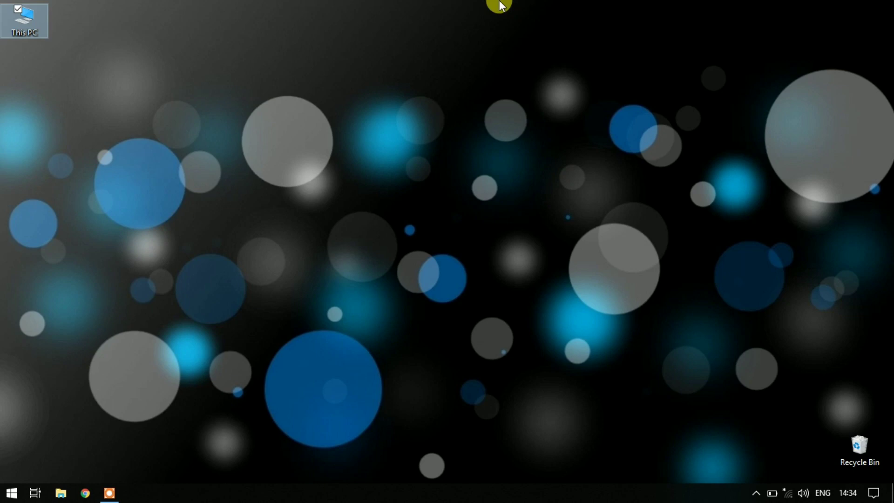
# Open Command Prompt by searching 'cmd' in Start
pyautogui.click(9, 493)
pyautogui.write('cmd')
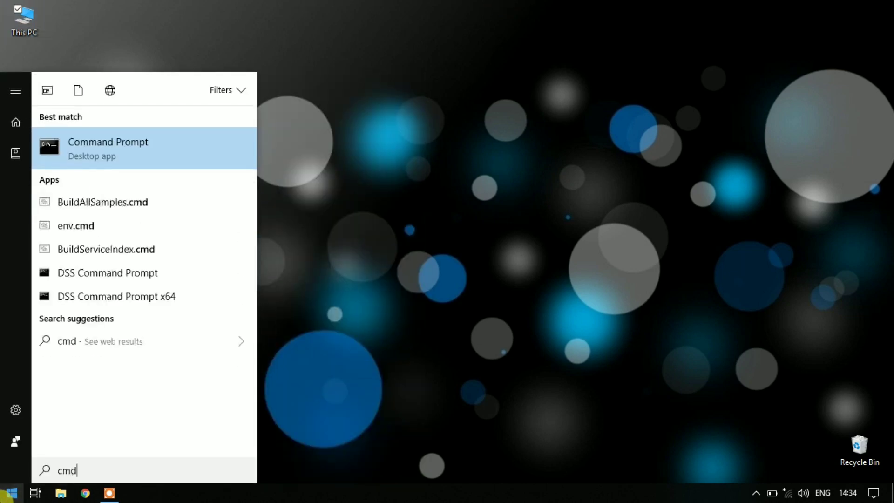
pyautogui.press('Return')
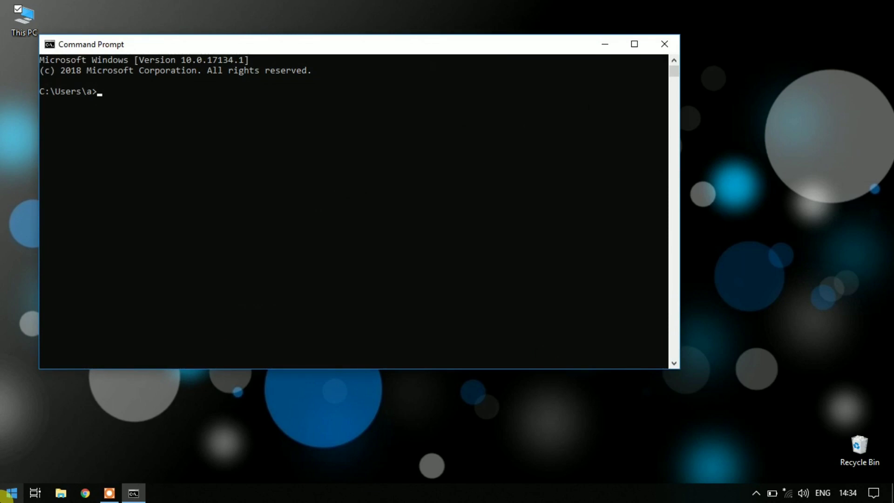
# Run fds to print the FDS6.7.0 version details, then return to the prompt
pyautogui.write('fds')
pyautogui.press('Return')
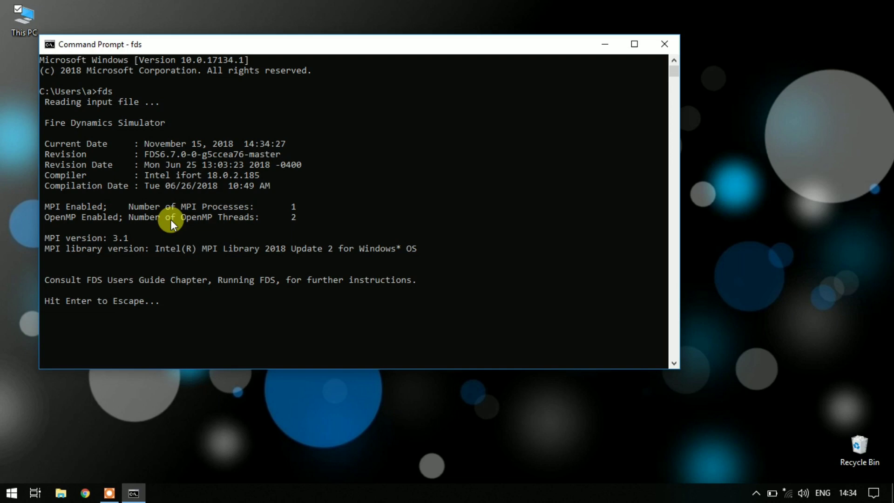
pyautogui.press('Return')
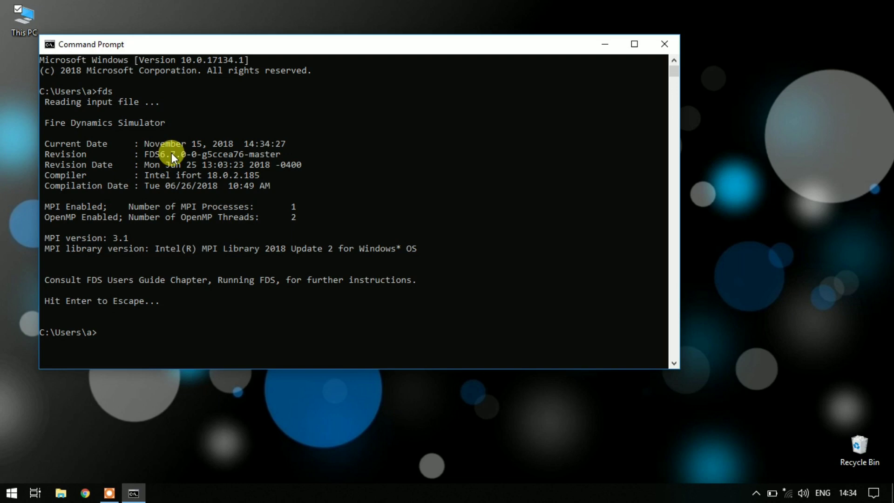
# Copy couch.fds from C:\Program Files\firemodels\FDS6\Examples\Fires
pyautogui.doubleClick(26, 20)
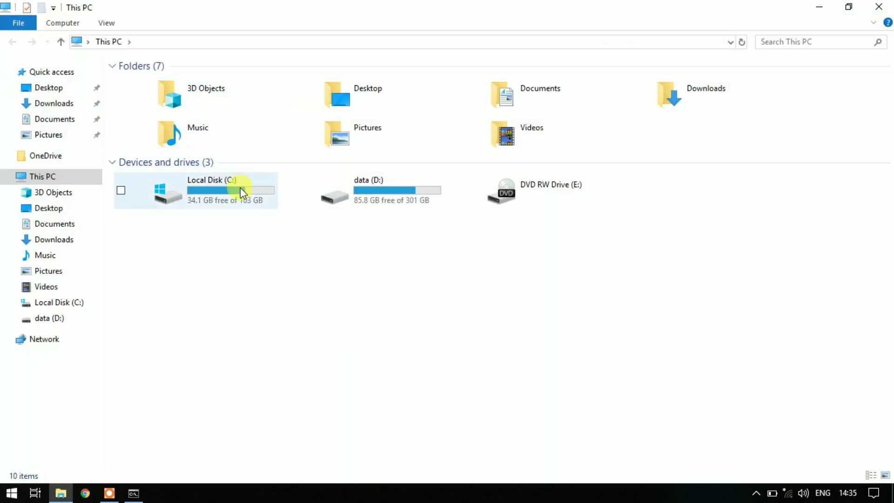
pyautogui.doubleClick(236, 181)
pyautogui.doubleClick(189, 152)
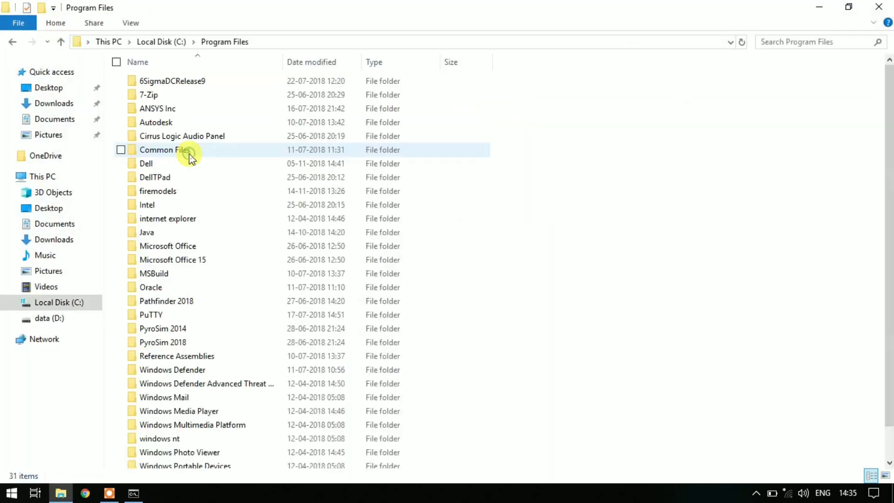
pyautogui.click(180, 195)
pyautogui.doubleClick(181, 196)
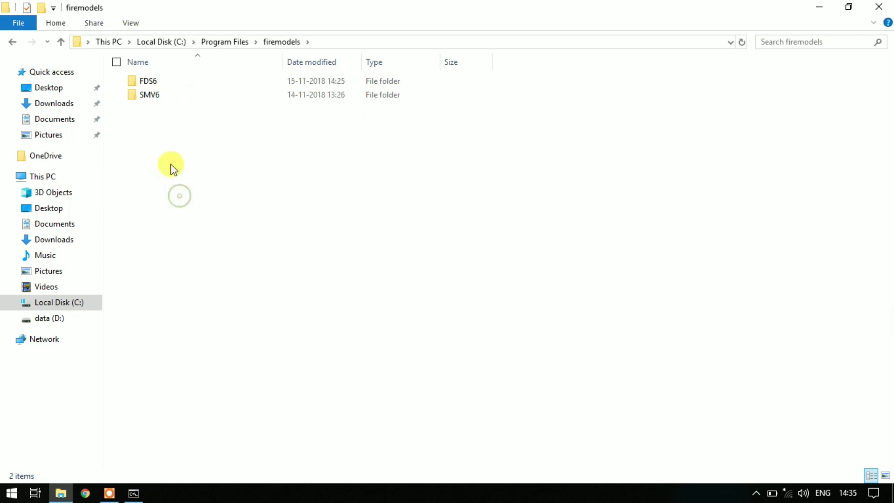
pyautogui.doubleClick(158, 82)
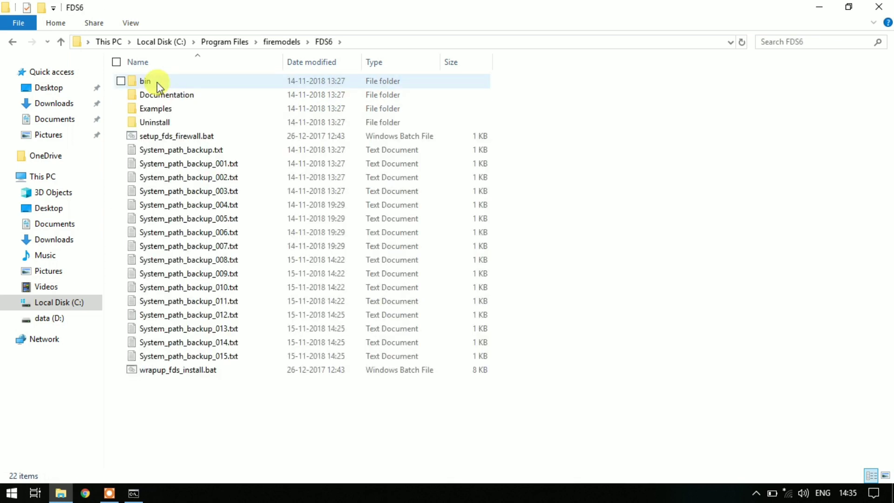
pyautogui.doubleClick(169, 109)
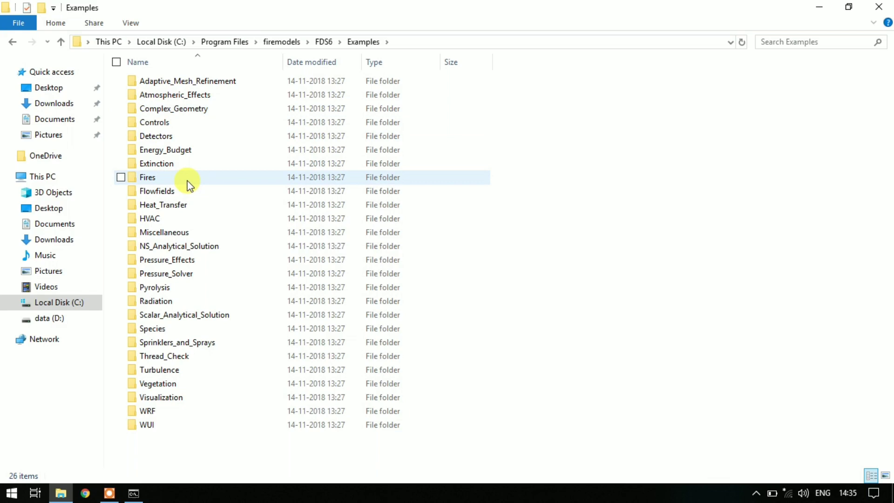
pyautogui.doubleClick(187, 182)
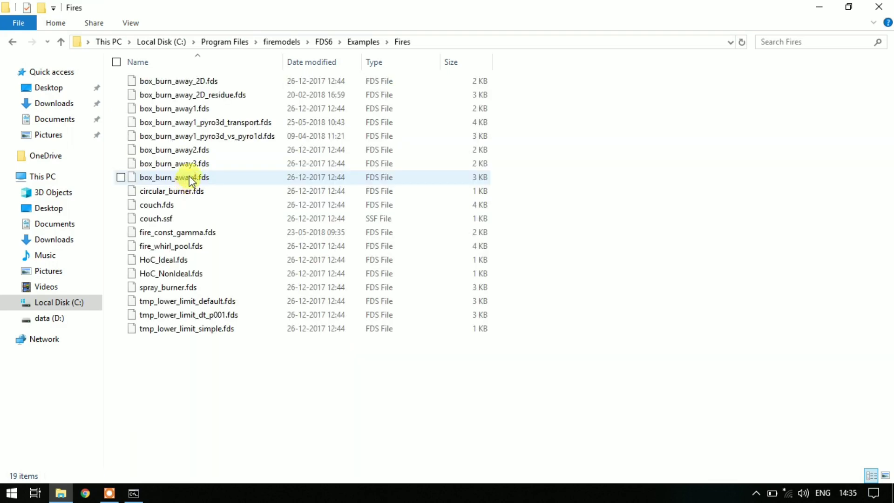
pyautogui.click(190, 207)
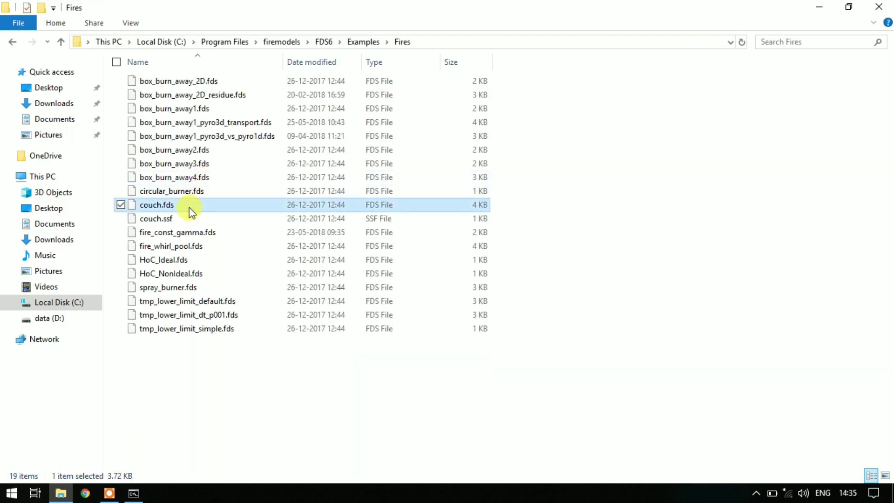
pyautogui.rightClick(189, 208)
pyautogui.click(233, 354)
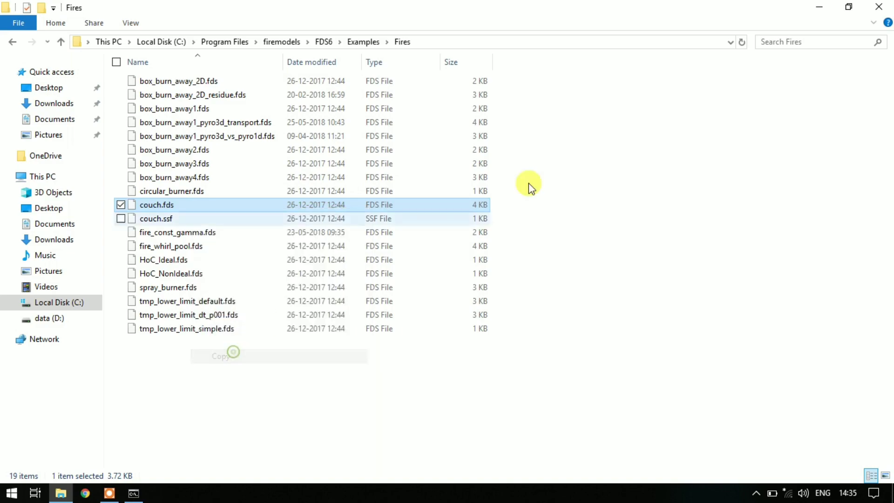
# Create a new desktop folder named couch and open it
pyautogui.click(879, 7)
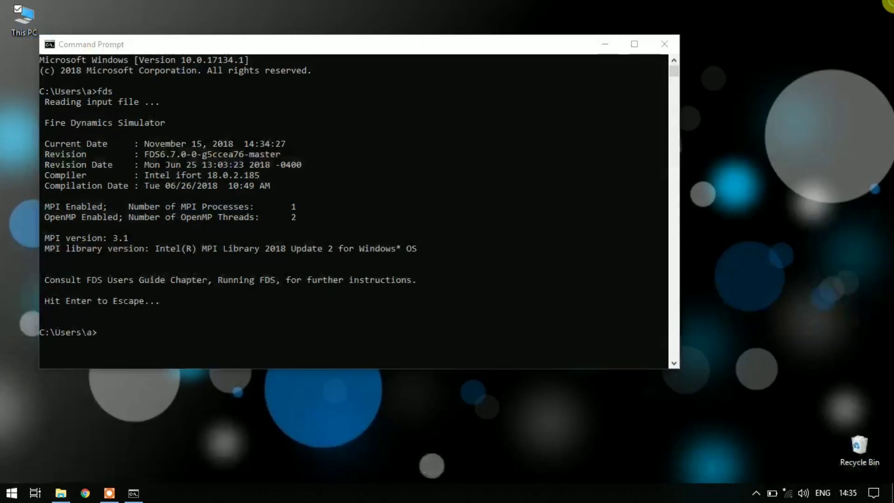
pyautogui.click(607, 45)
pyautogui.rightClick(314, 111)
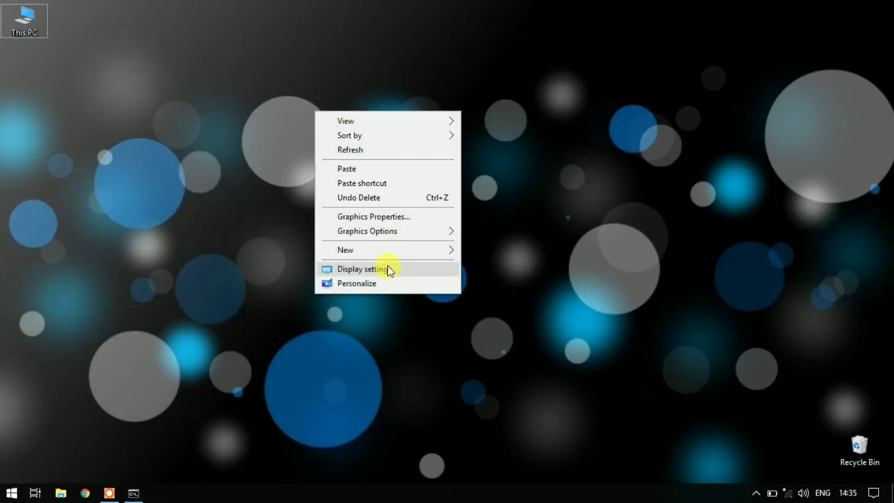
pyautogui.moveTo(397, 250)
pyautogui.click(499, 250)
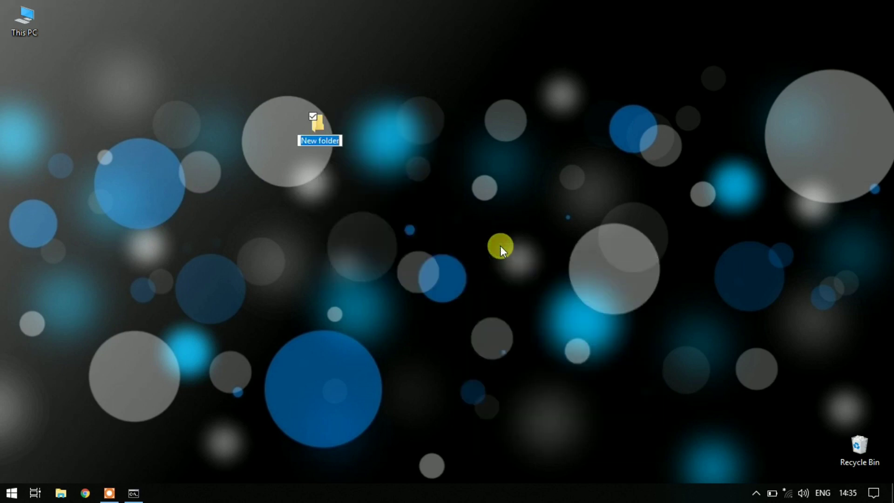
pyautogui.write('couc')
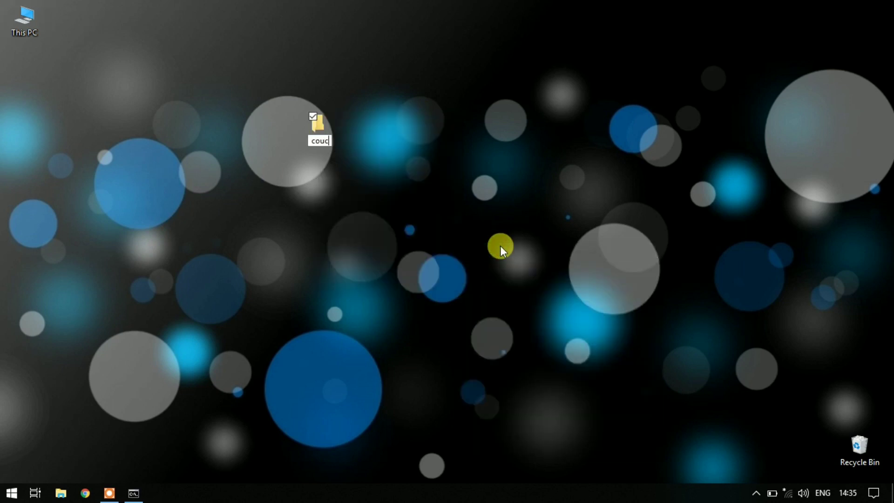
pyautogui.write('h')
pyautogui.press('Return')
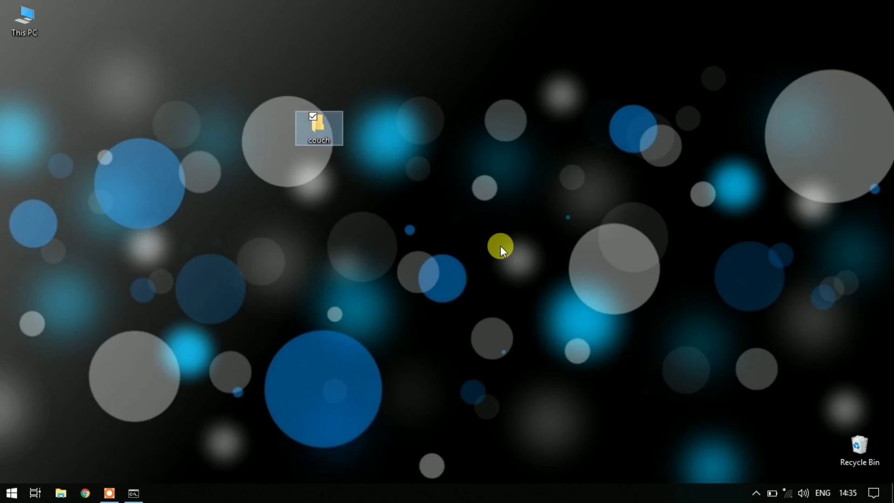
pyautogui.press('Return')
# Paste couch.fds into the couch folder and bring Command Prompt back
pyautogui.rightClick(290, 183)
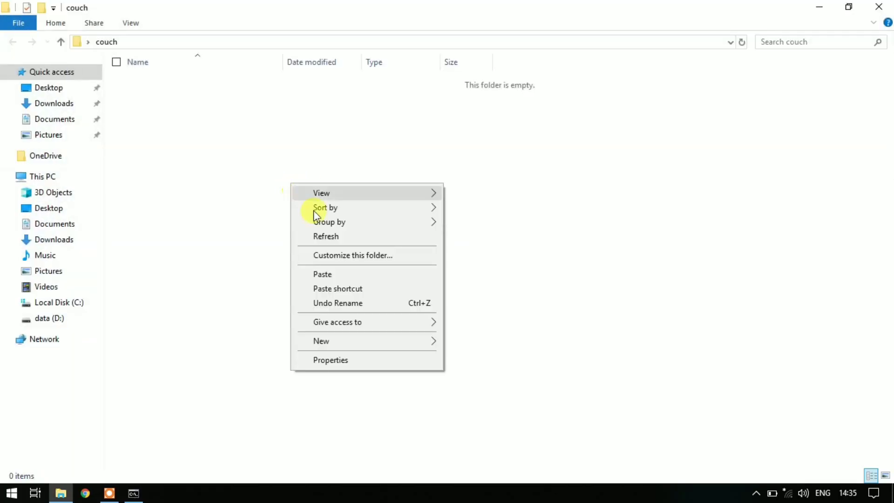
pyautogui.click(334, 274)
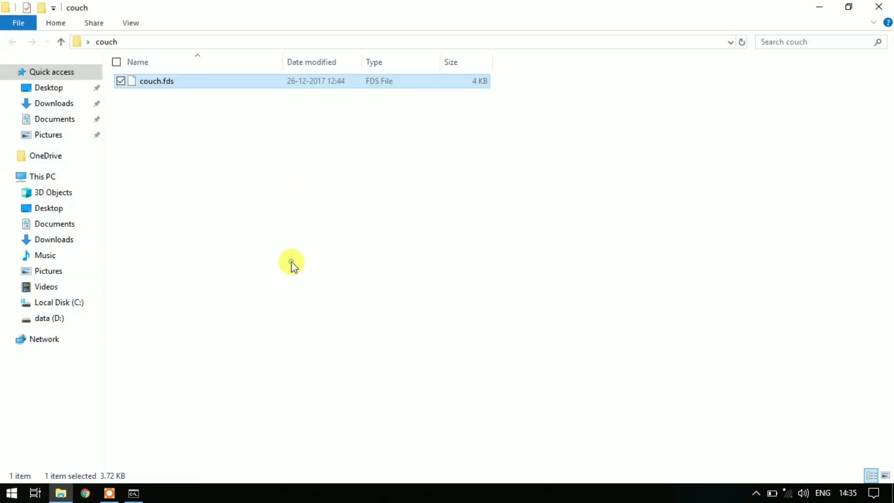
pyautogui.click(279, 270)
pyautogui.click(136, 493)
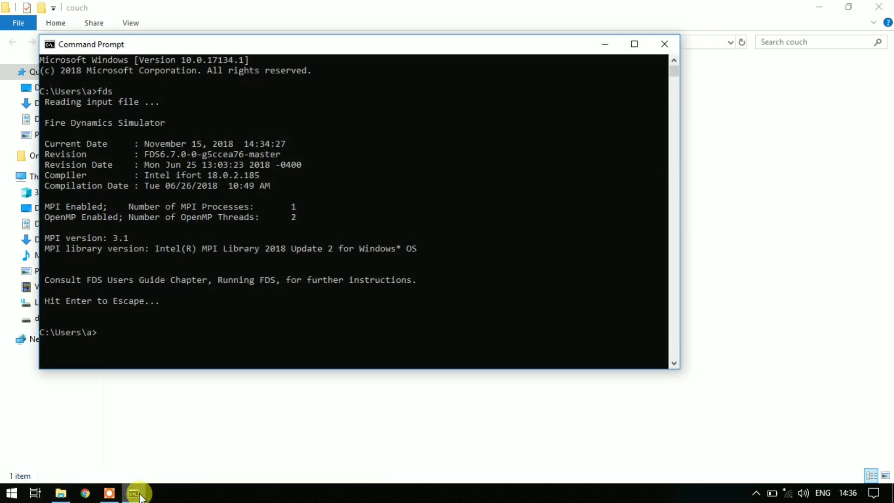
# Change to Desktop\couch and list it with dir, showing couch.fds at 3,811 bytes
pyautogui.write('cd Desktop\\couch')
pyautogui.press('Return')
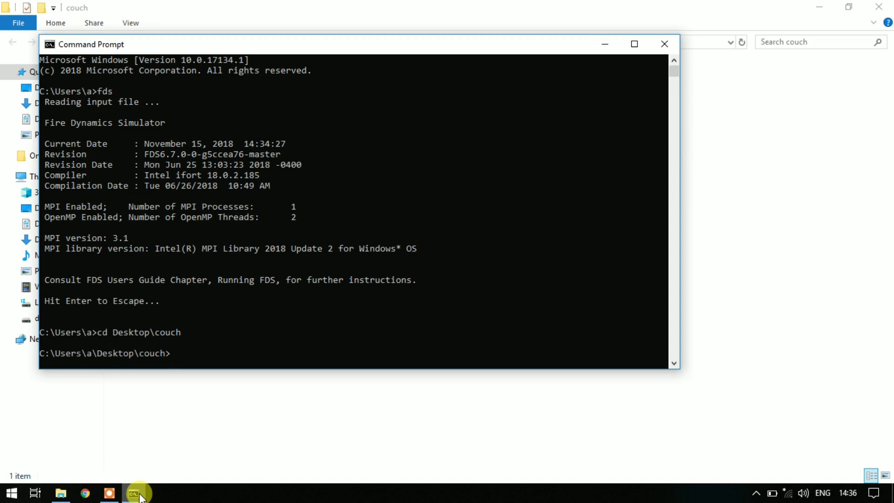
pyautogui.write('dir')
pyautogui.press('Return')
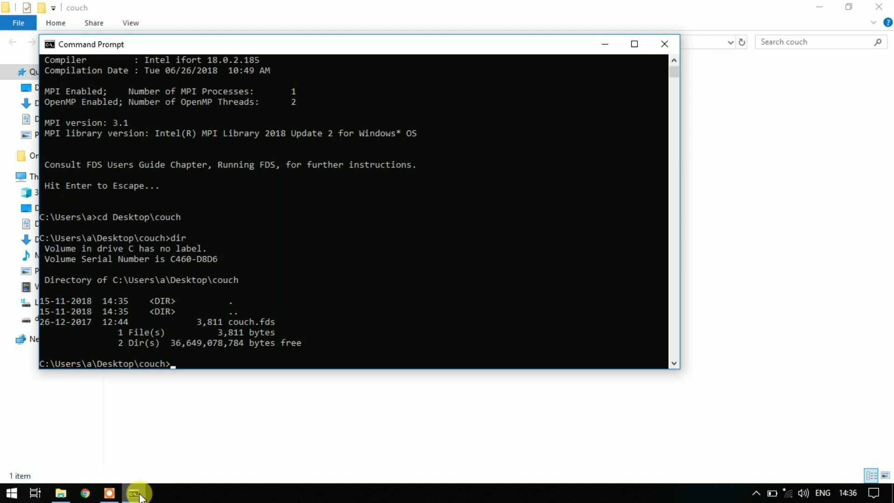
# Run the couch.fds simulation with the fds command and minimize the console window
pyautogui.write('fds cou')
pyautogui.press('Tab')
pyautogui.press('Return')
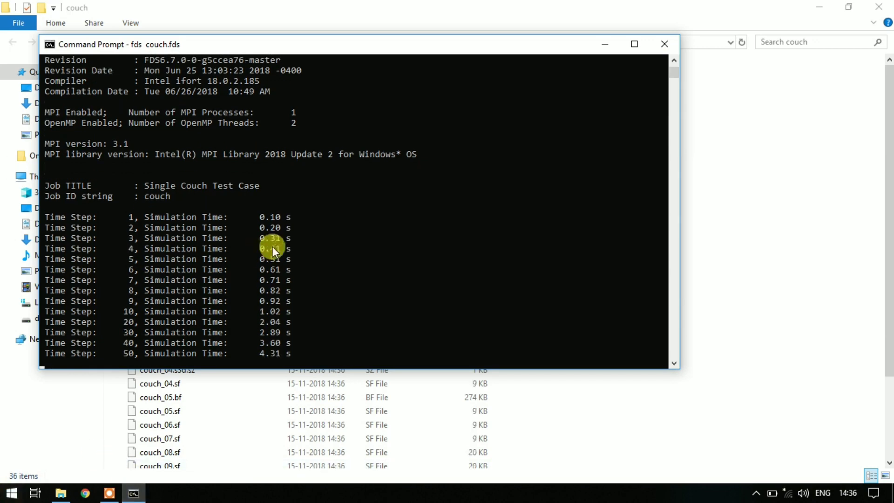
pyautogui.click(605, 44)
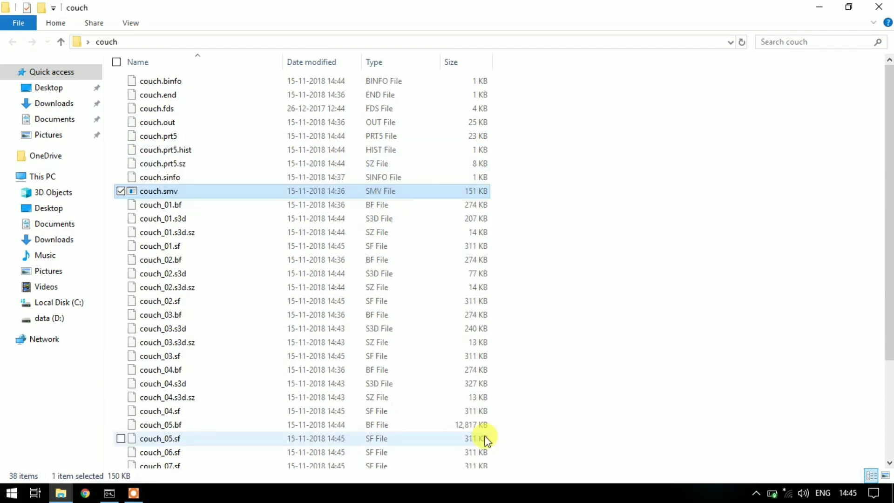
# Open couch.smv in Smokeview and rotate the purple couch model to an oblique side view
pyautogui.doubleClick(177, 193)
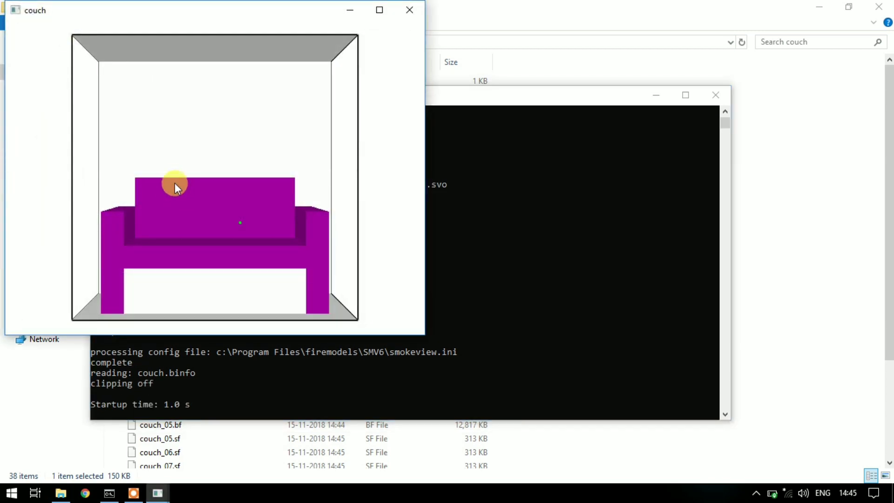
pyautogui.moveTo(147, 170); pyautogui.dragTo(162, 172)
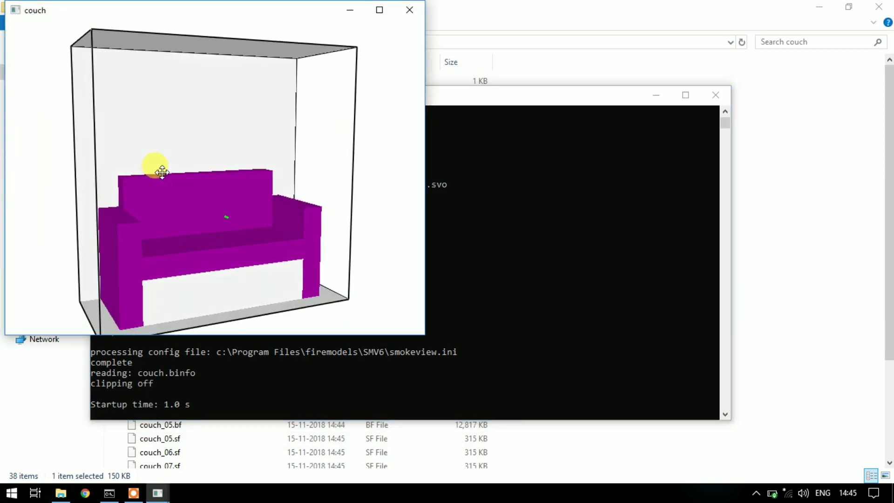
pyautogui.moveTo(149, 140)
pyautogui.mouseDown()
pyautogui.moveTo(205, 143)
pyautogui.moveTo(175, 135)
pyautogui.moveTo(150, 144)
pyautogui.mouseUp()
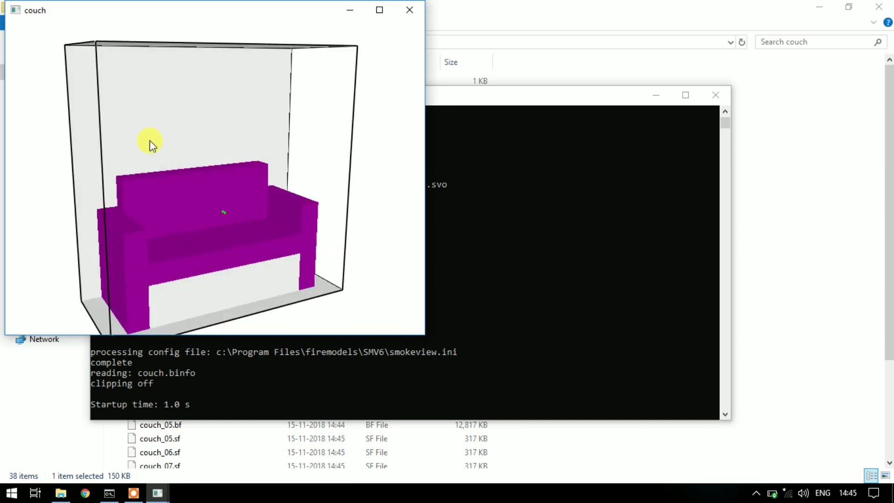
# Load the SOOT DENSITY 3D smoke file for the couch case
pyautogui.rightClick(150, 145)
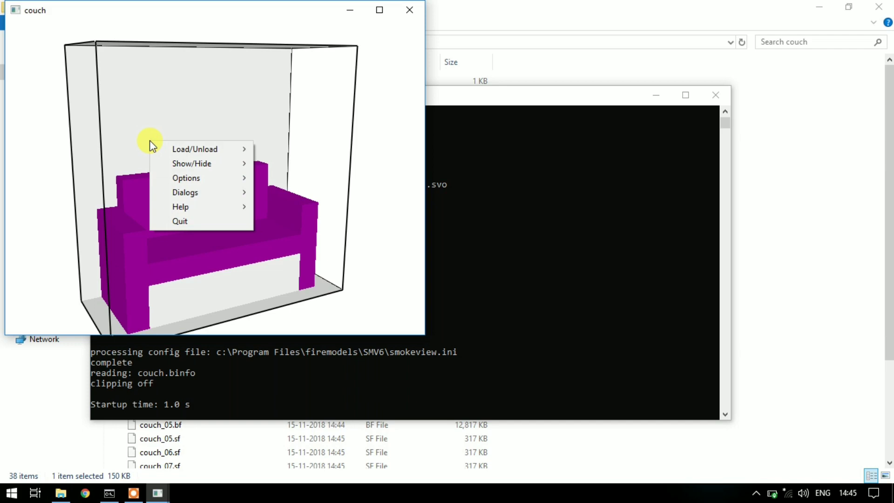
pyautogui.moveTo(163, 149)
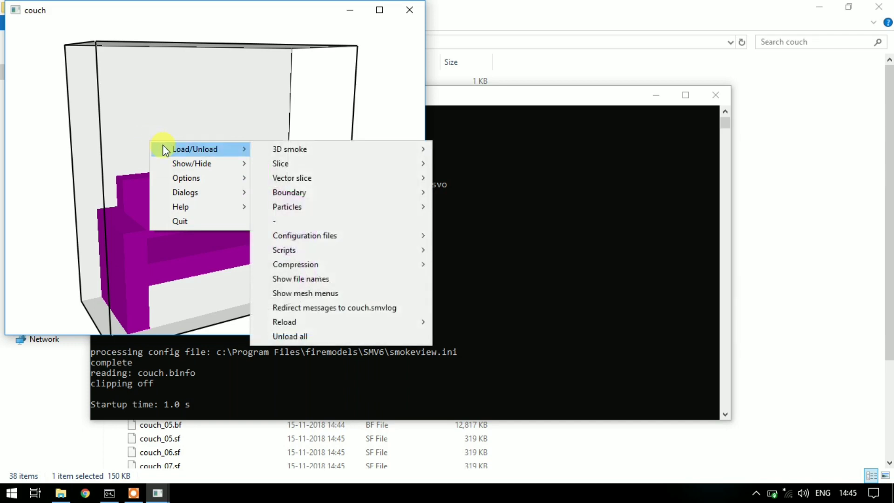
pyautogui.moveTo(300, 149)
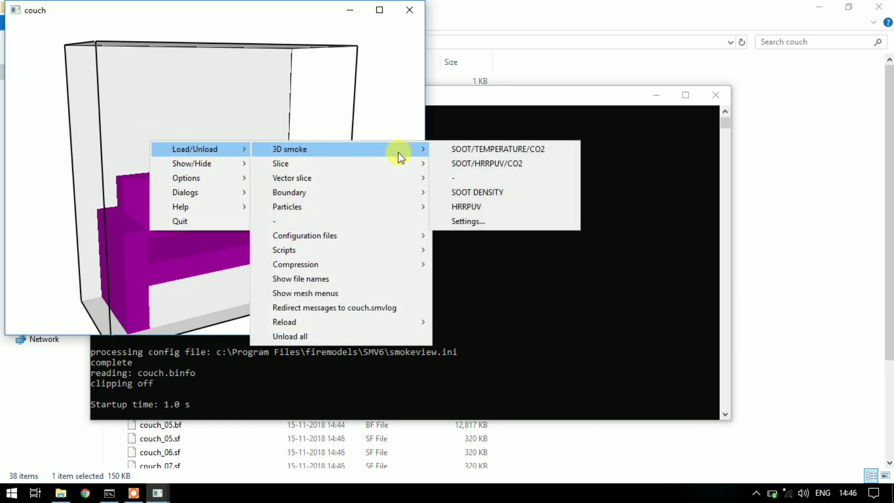
pyautogui.click(487, 194)
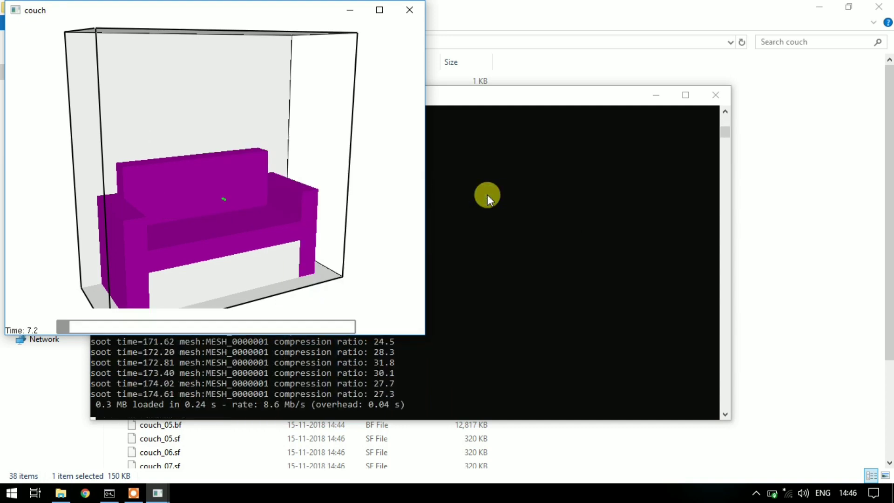
# Load the HRRPUV 3D smoke file to show the flame, and view the couch from the side
pyautogui.rightClick(262, 158)
pyautogui.moveTo(289, 164)
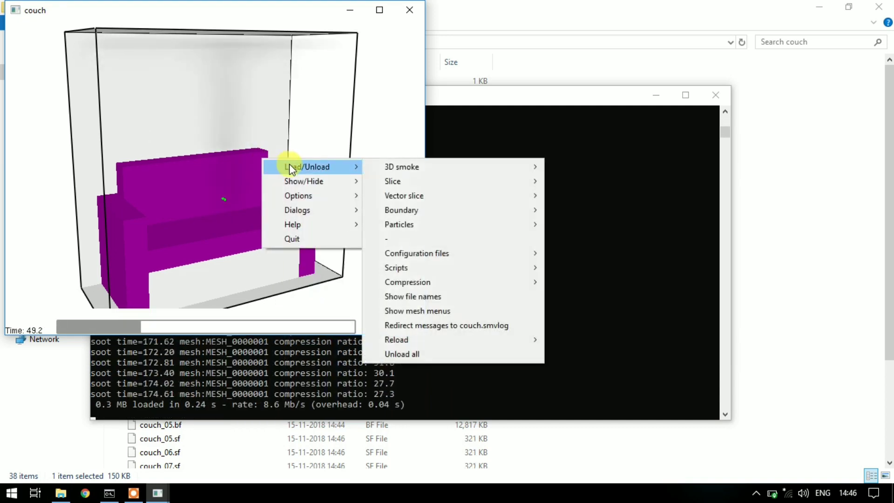
pyautogui.moveTo(433, 167)
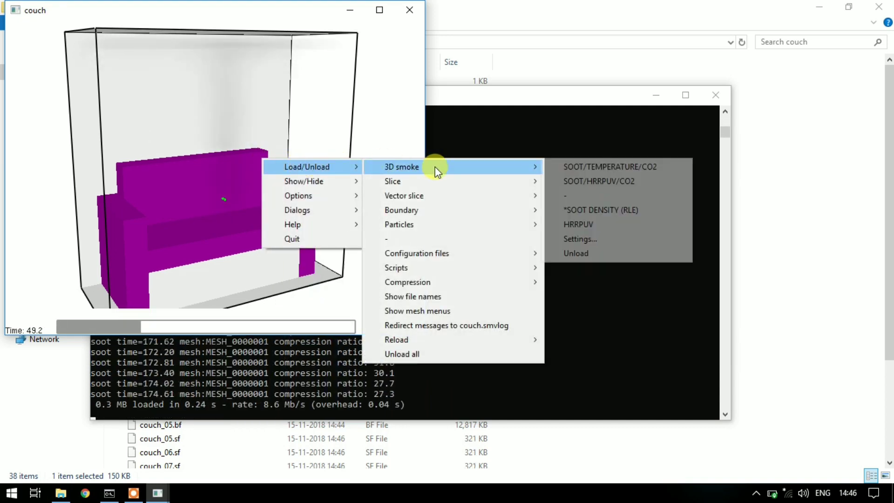
pyautogui.click(604, 225)
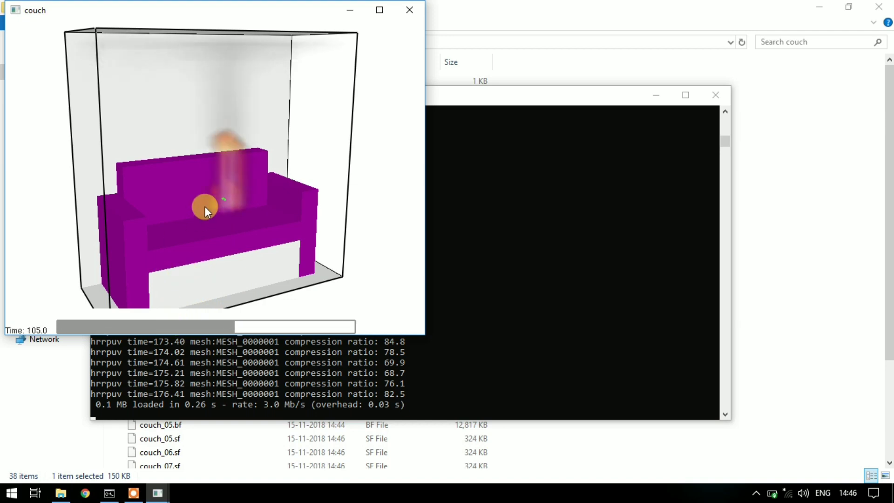
pyautogui.moveTo(204, 206)
pyautogui.mouseDown()
pyautogui.moveTo(175, 195)
pyautogui.moveTo(219, 194)
pyautogui.moveTo(199, 199)
pyautogui.mouseUp()
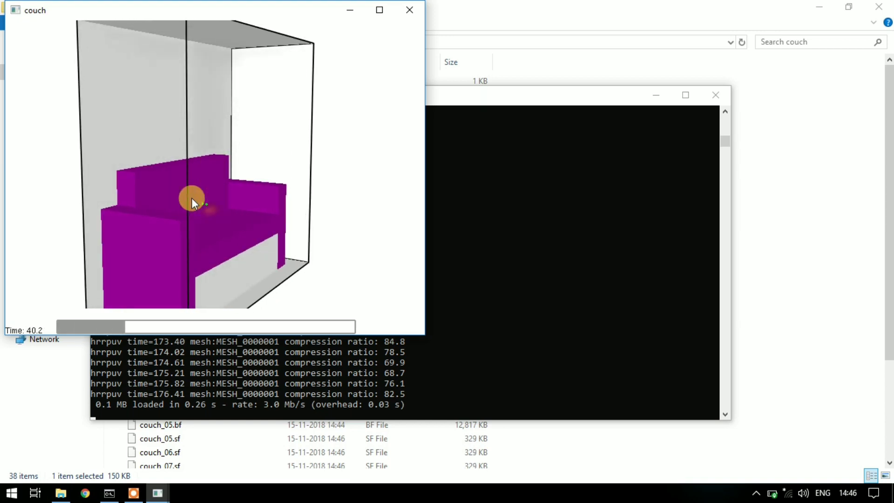
# Cap Smokeview playback at 10 FPS, rewind the animation, and bring the FDS console forward
pyautogui.rightClick(192, 199)
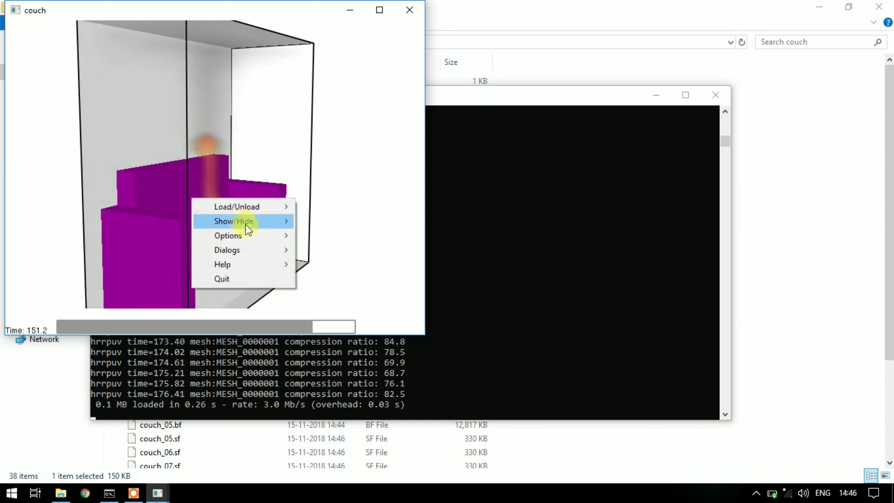
pyautogui.moveTo(251, 232)
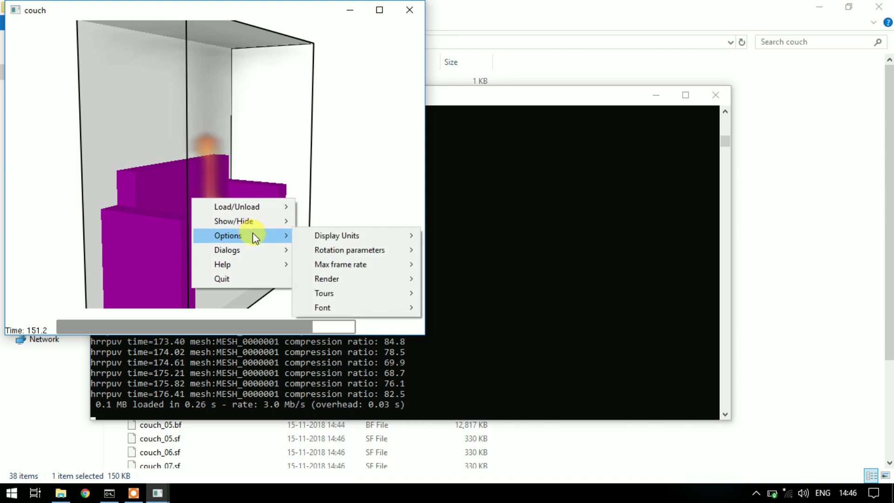
pyautogui.moveTo(336, 262)
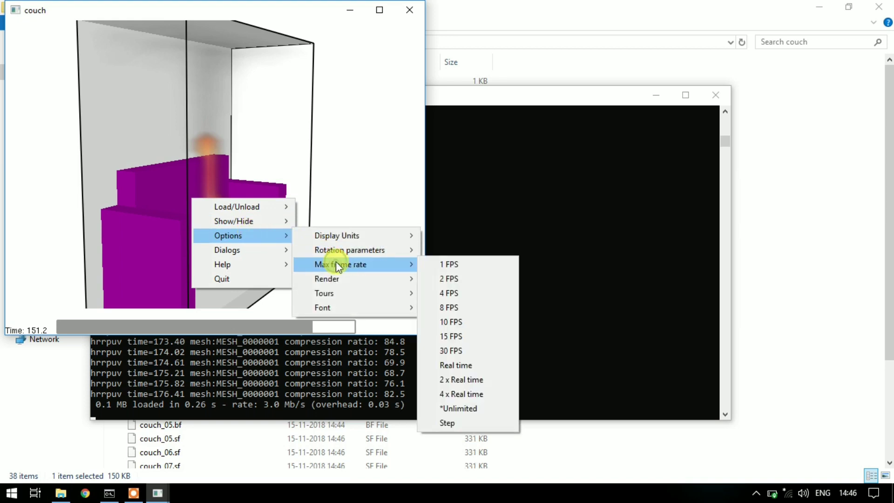
pyautogui.click(468, 321)
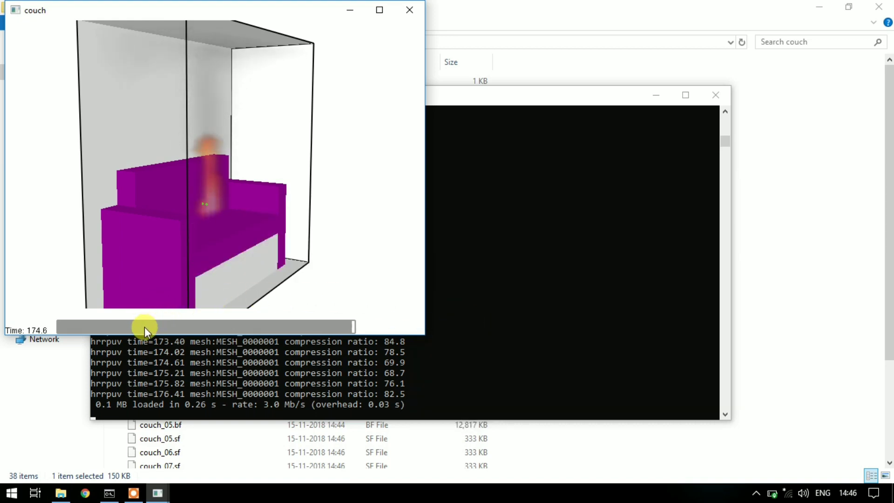
pyautogui.moveTo(127, 327); pyautogui.dragTo(260, 317)
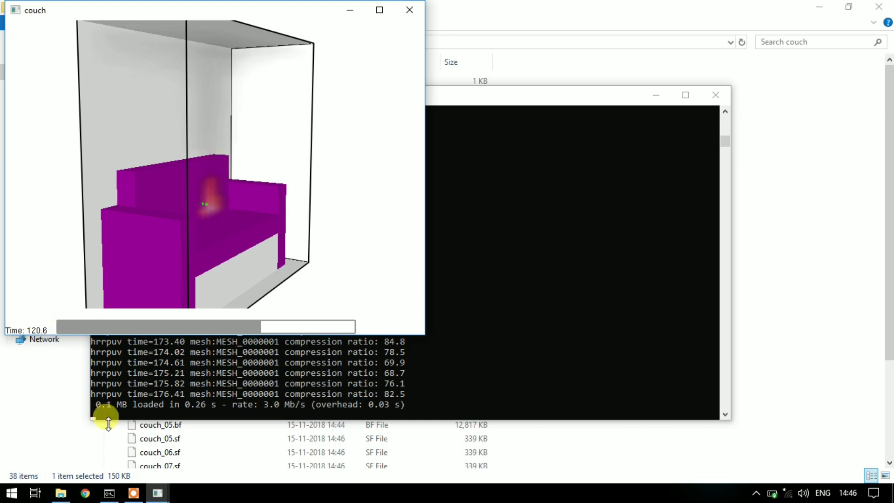
pyautogui.click(110, 493)
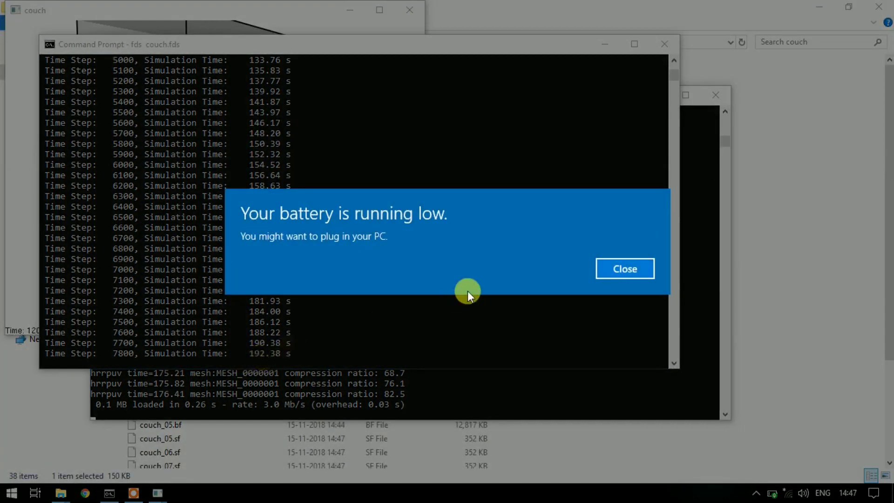
# Close the low-battery notification and bring the Smokeview couch window back in front
pyautogui.click(627, 265)
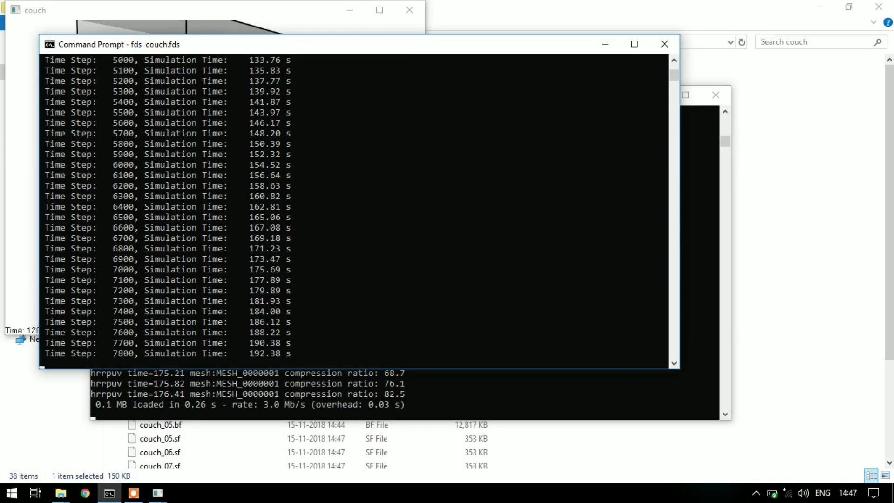
pyautogui.click(264, 17)
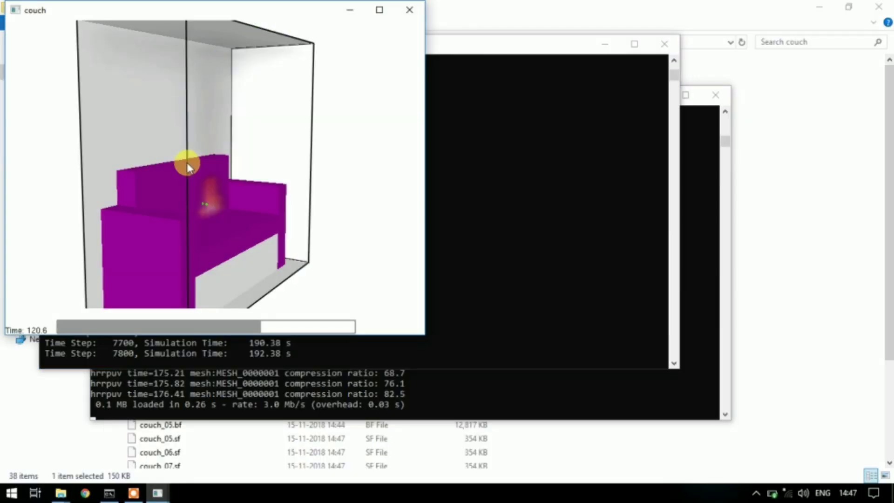